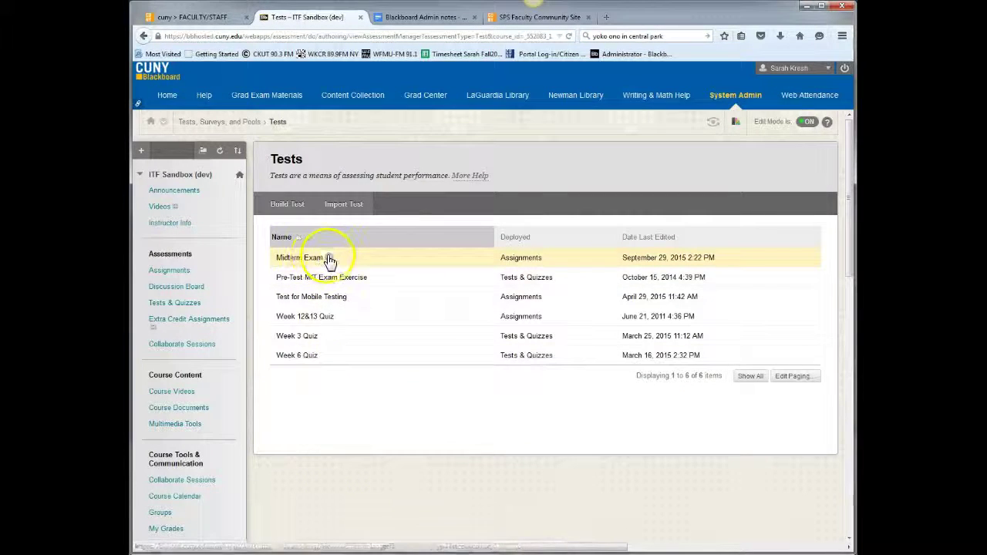
# Open the Midterm Exam for editing and bring up its test options for modification
pyautogui.click(329, 258)
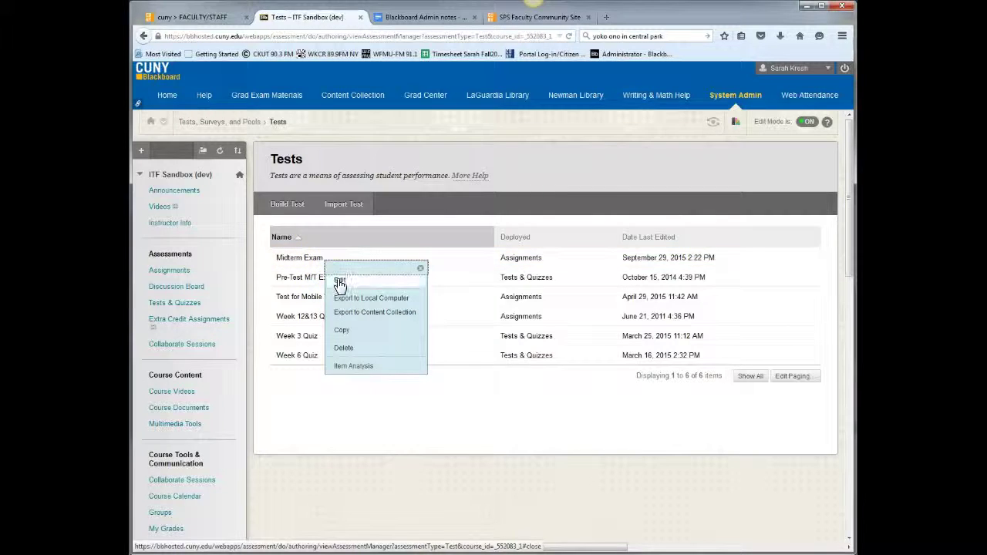
pyautogui.click(340, 281)
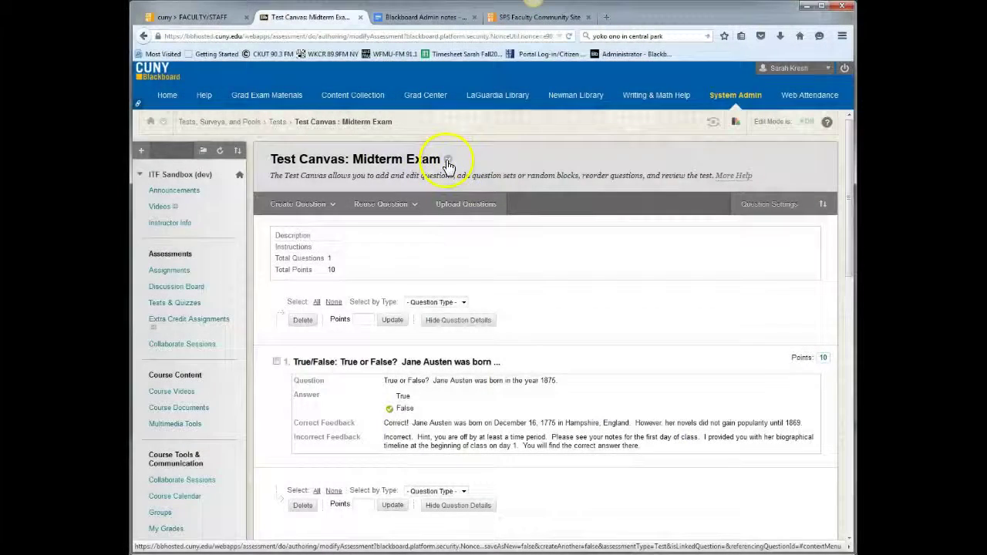
pyautogui.click(448, 164)
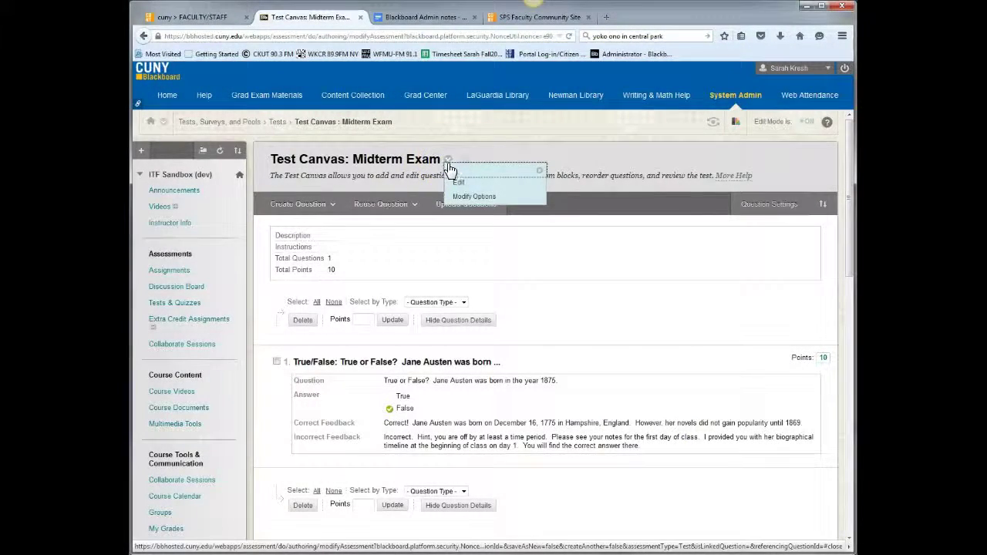
pyautogui.click(466, 203)
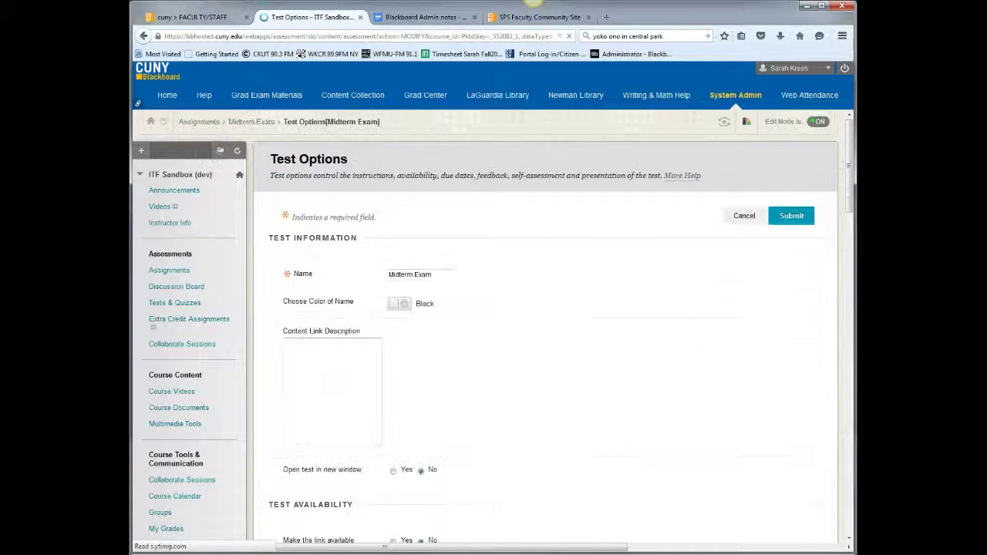
# Add the last two students in the user list to the exam's test availability exceptions
pyautogui.scroll(-4, 639, 308)
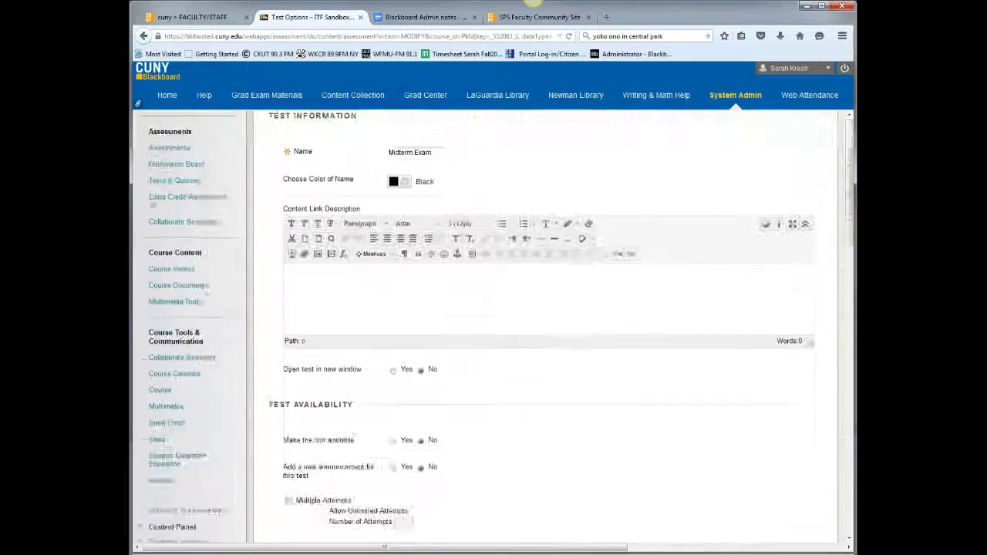
pyautogui.scroll(-6, 640, 308)
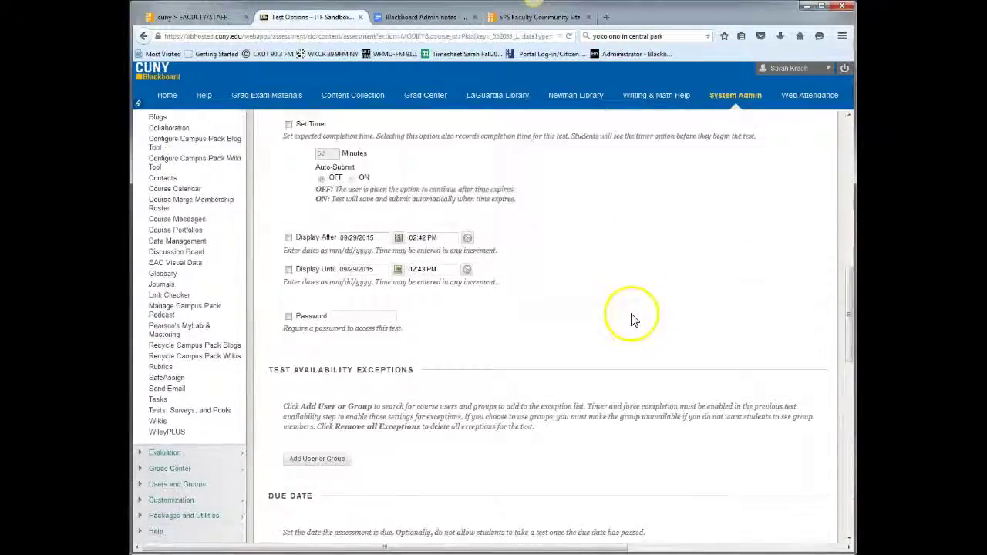
pyautogui.scroll(-2, 630, 323)
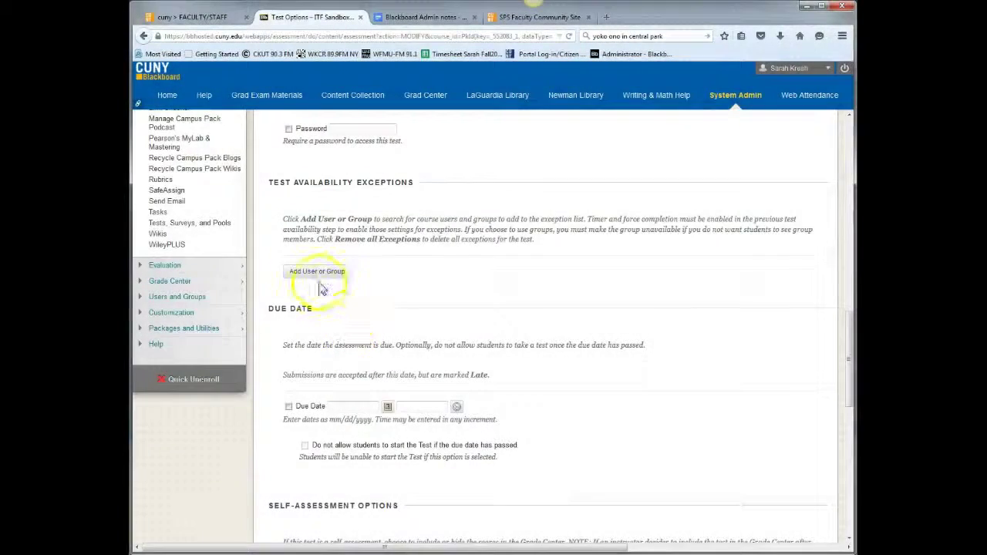
pyautogui.click(311, 273)
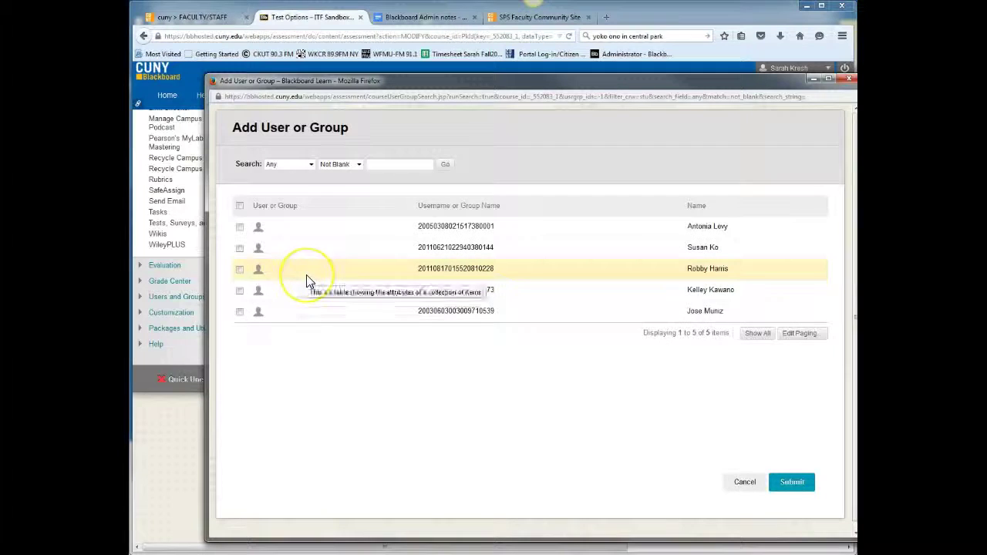
pyautogui.click(240, 312)
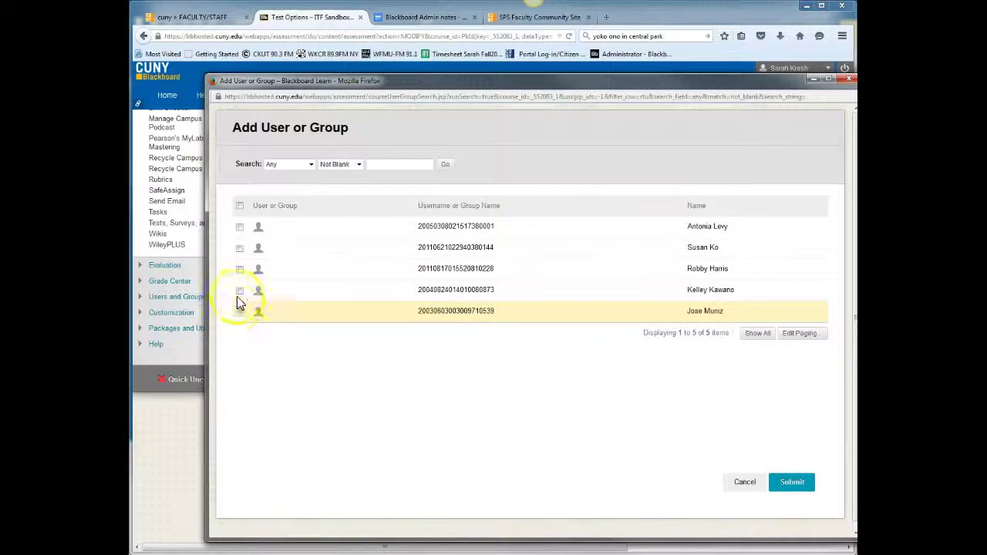
pyautogui.click(239, 291)
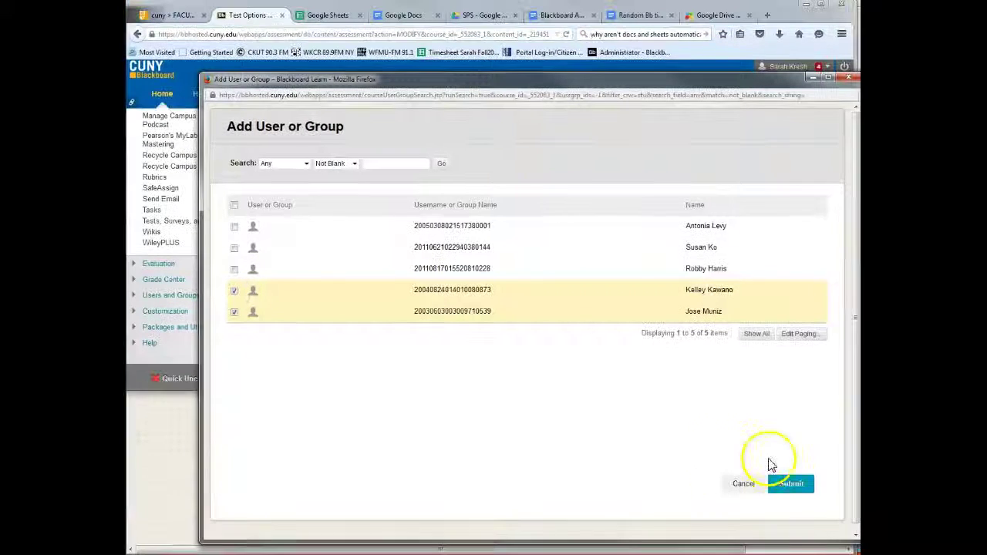
pyautogui.click(794, 486)
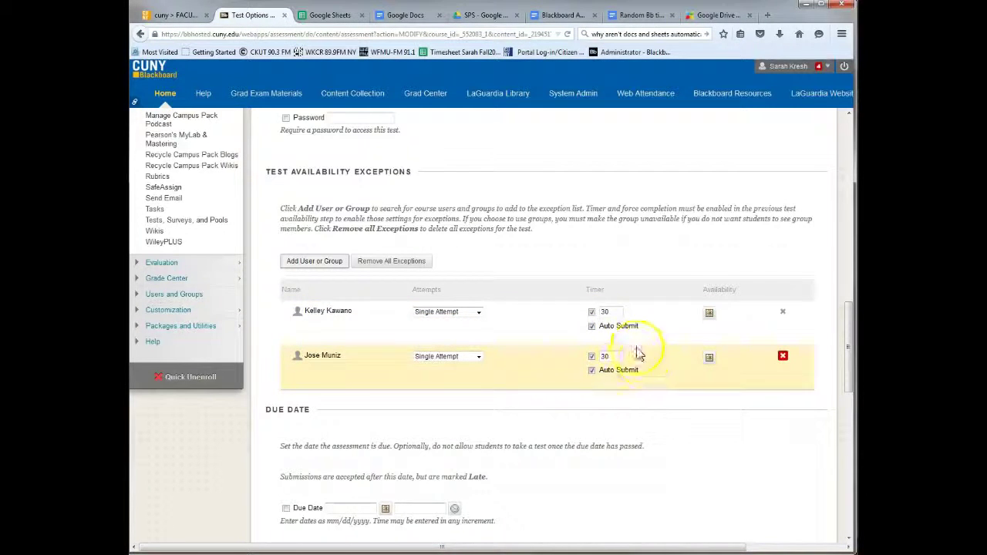
# Set the exception timers to 45 minutes for the first student and 60 for the second, and turn off Auto Submit for the second
pyautogui.doubleClick(611, 312)
pyautogui.write('45')
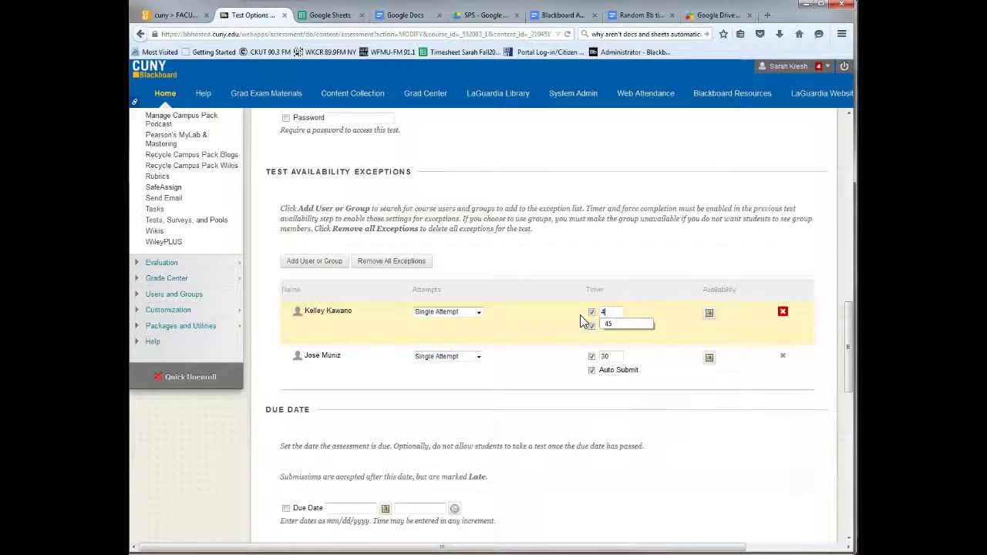
pyautogui.click(663, 336)
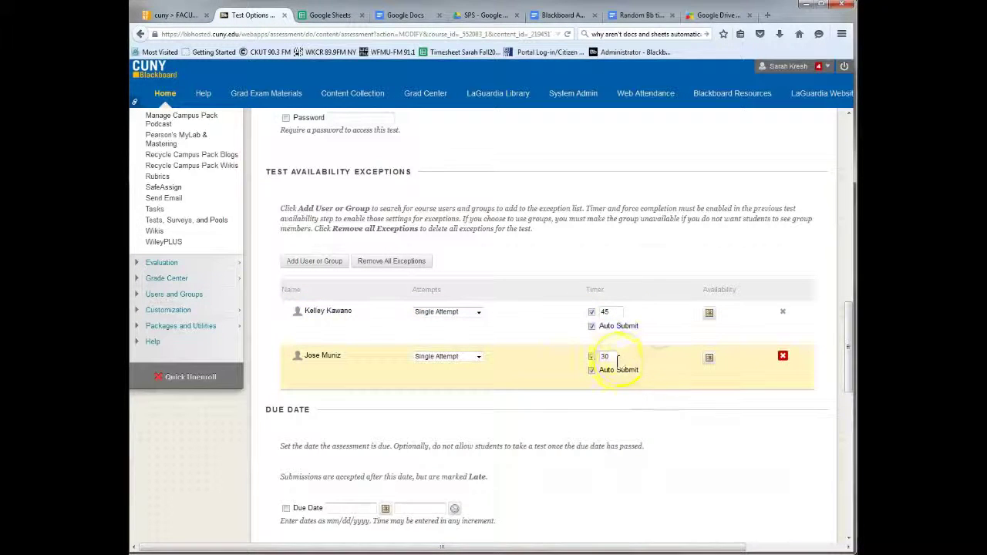
pyautogui.write('60')
pyautogui.click(654, 339)
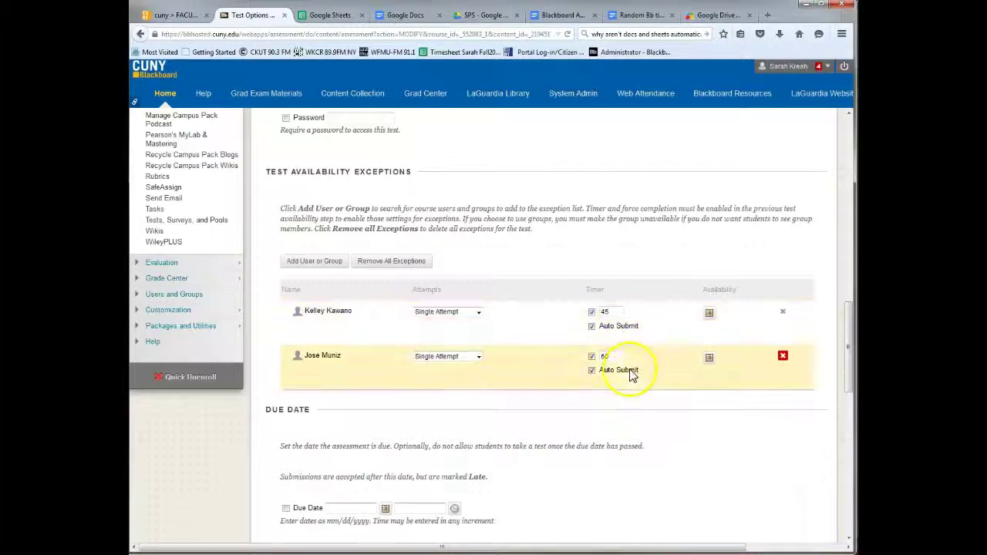
pyautogui.click(591, 371)
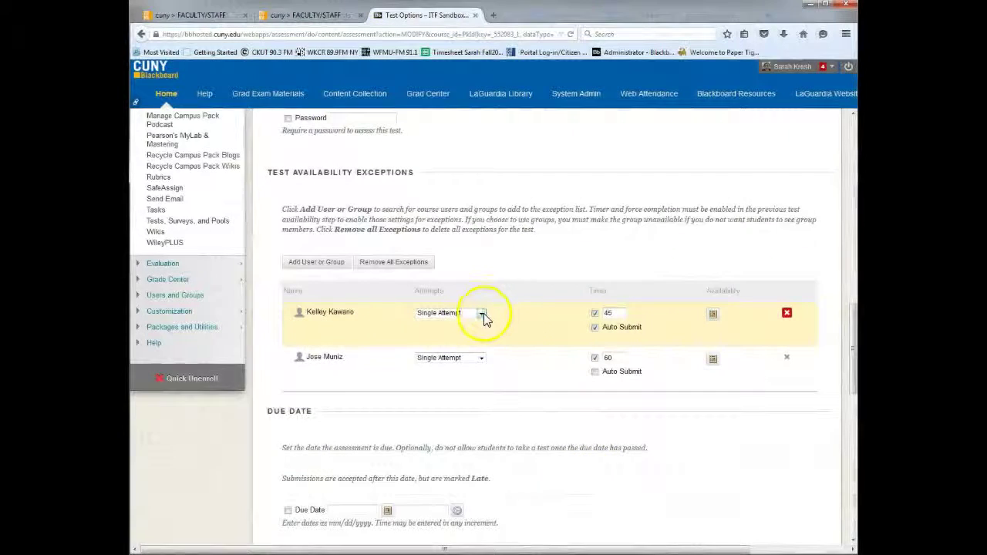
# Set the first student's exception to Multiple Attempts and open the attempts choices for the second student
pyautogui.click(482, 314)
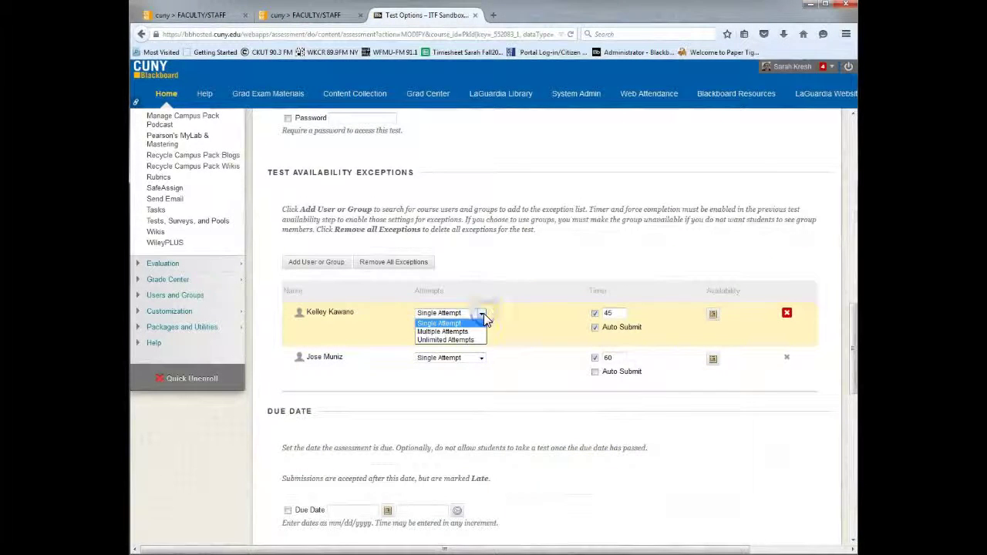
pyautogui.click(458, 331)
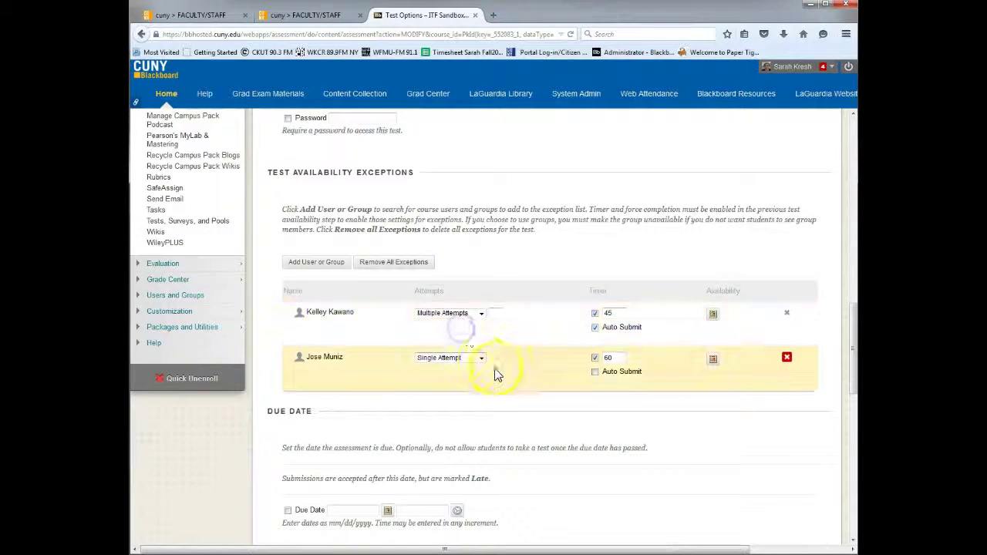
pyautogui.click(480, 358)
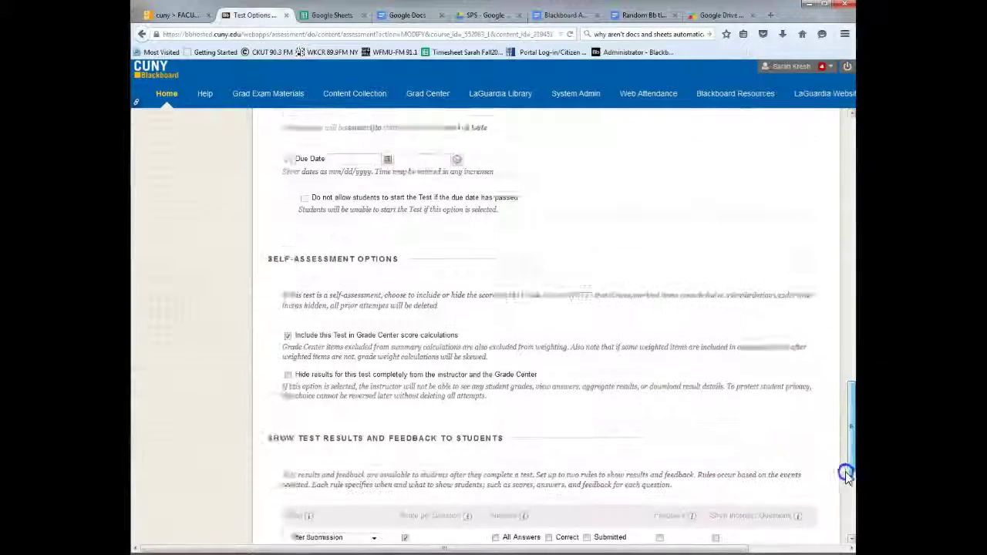
# Submit the Midterm Exam's test options and close its test canvas with OK
pyautogui.moveTo(845, 474); pyautogui.dragTo(837, 531)
pyautogui.click(797, 519)
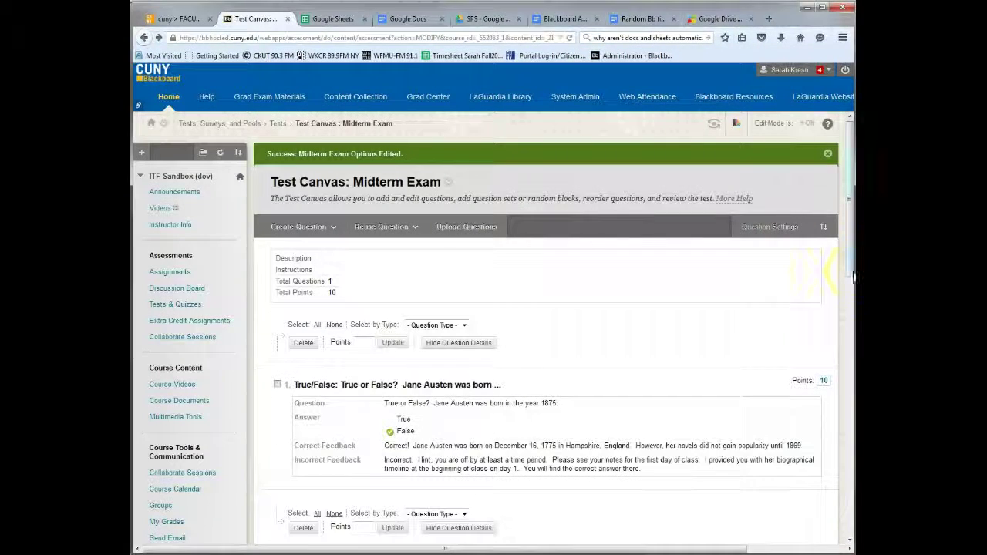
pyautogui.moveTo(846, 267); pyautogui.dragTo(848, 304)
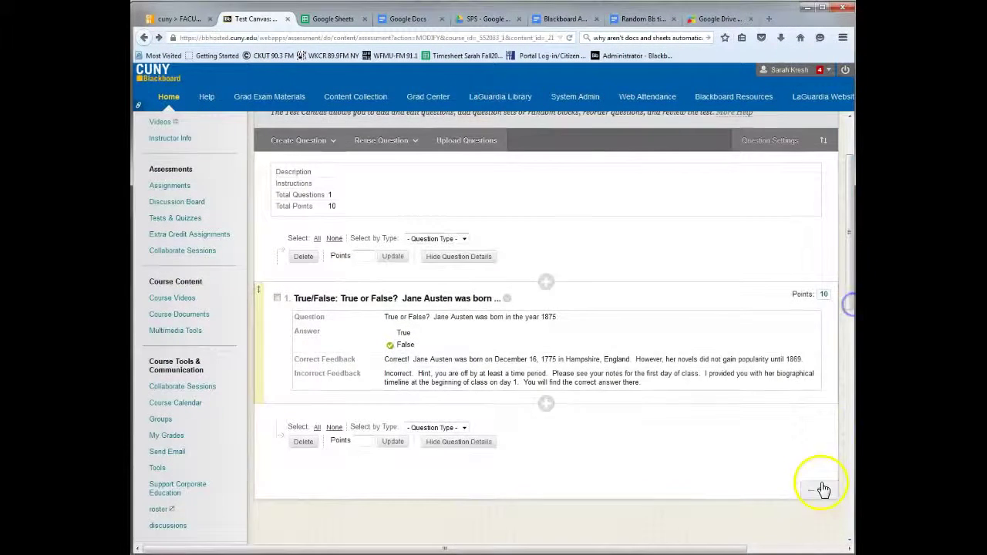
pyautogui.click(821, 492)
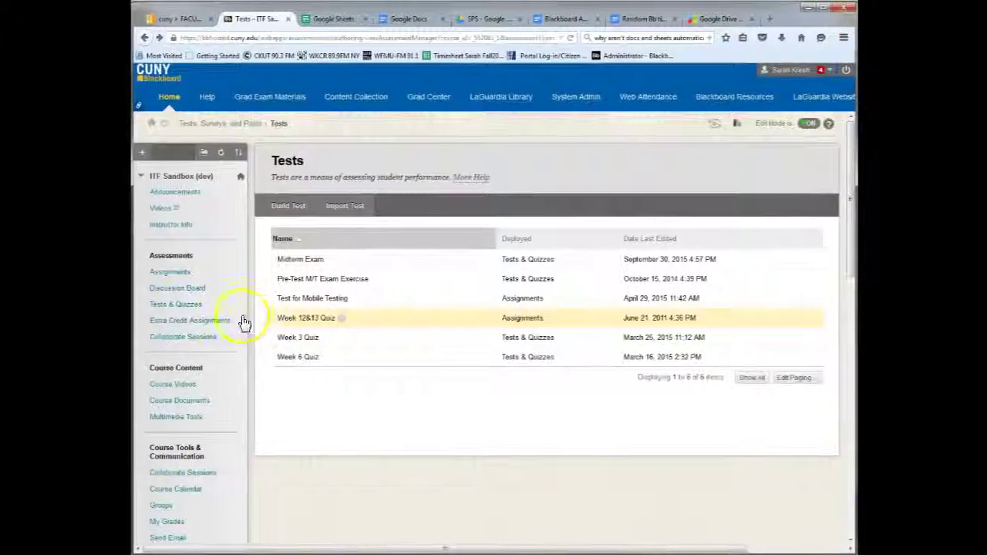
# Go to the Tests & Quizzes content area and open the Midterm Exam's test options for editing
pyautogui.click(171, 305)
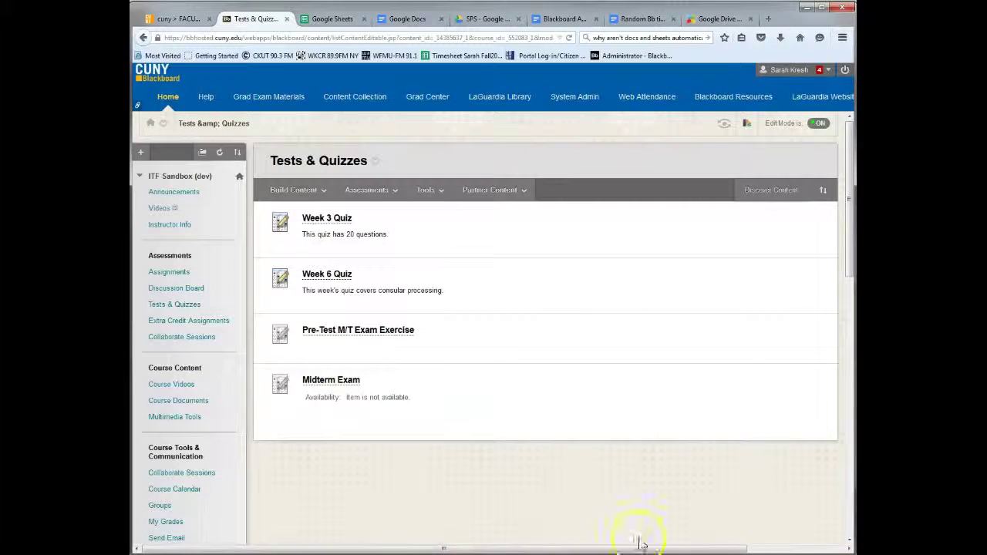
pyautogui.click(365, 381)
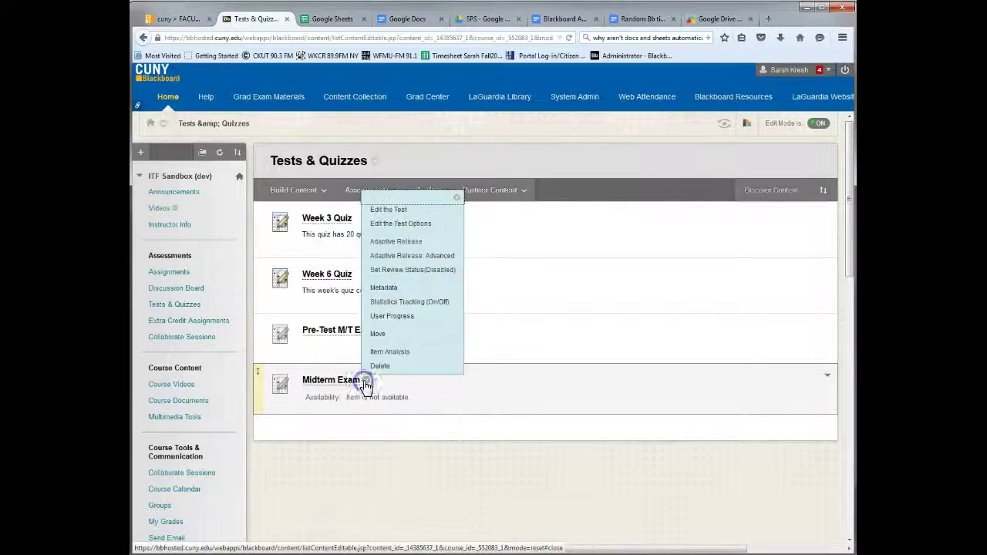
pyautogui.click(407, 225)
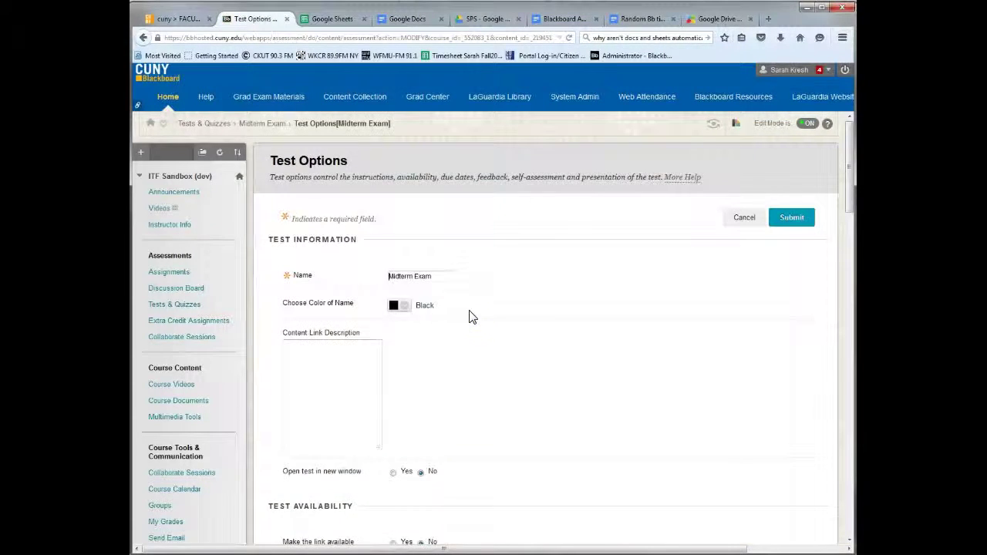
# Add the last remaining student in the user list as another test availability exception
pyautogui.scroll(-4, 484, 348)
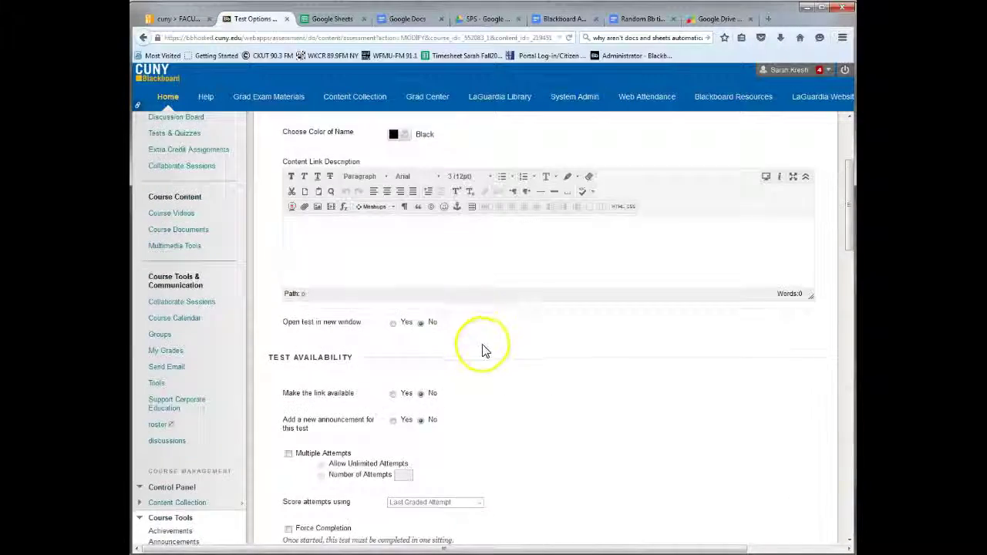
pyautogui.scroll(-12, 484, 348)
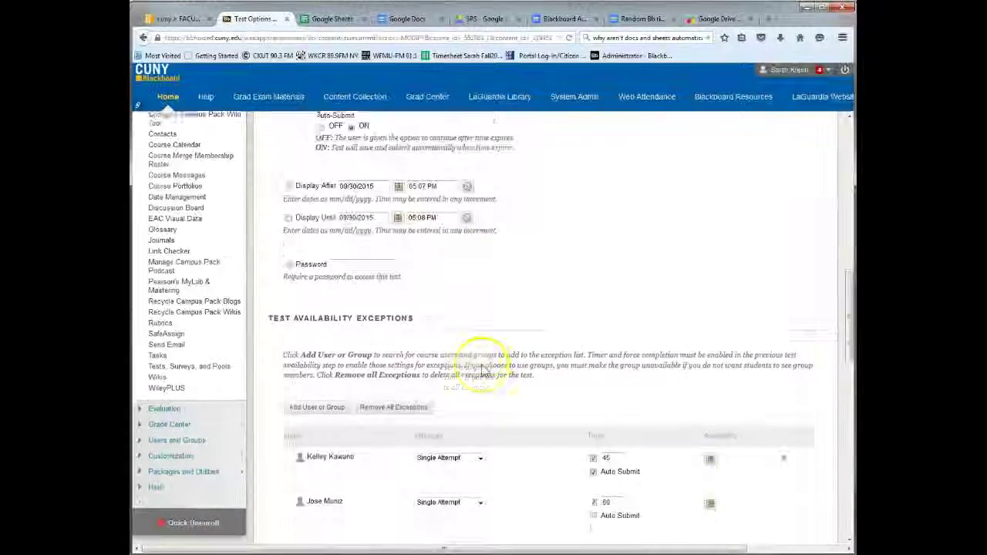
pyautogui.scroll(-3, 484, 371)
pyautogui.click(316, 297)
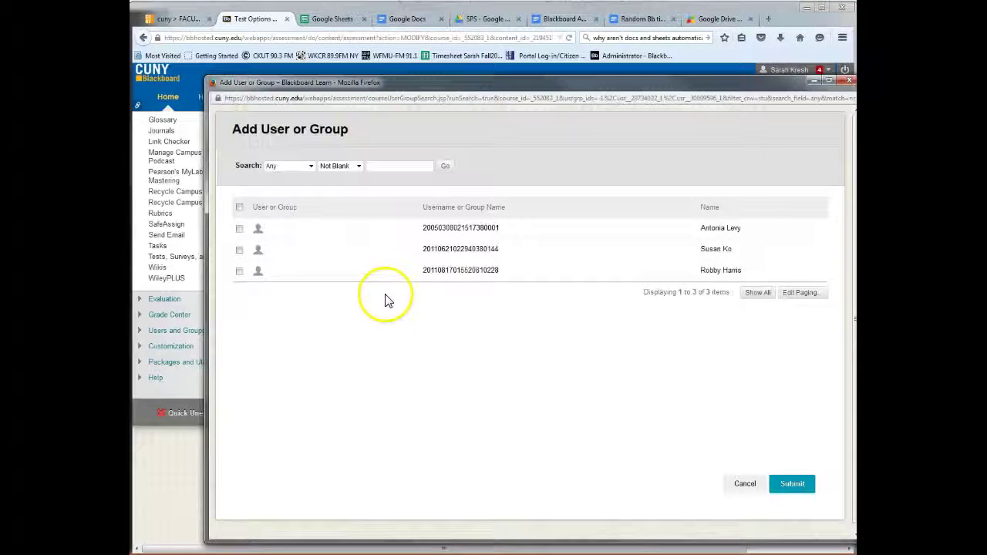
pyautogui.click(239, 272)
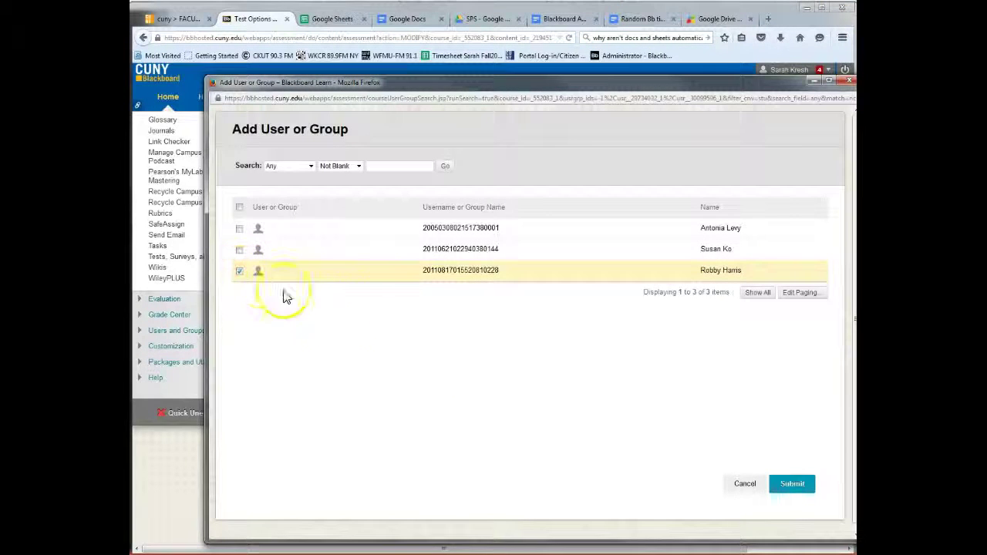
pyautogui.click(795, 488)
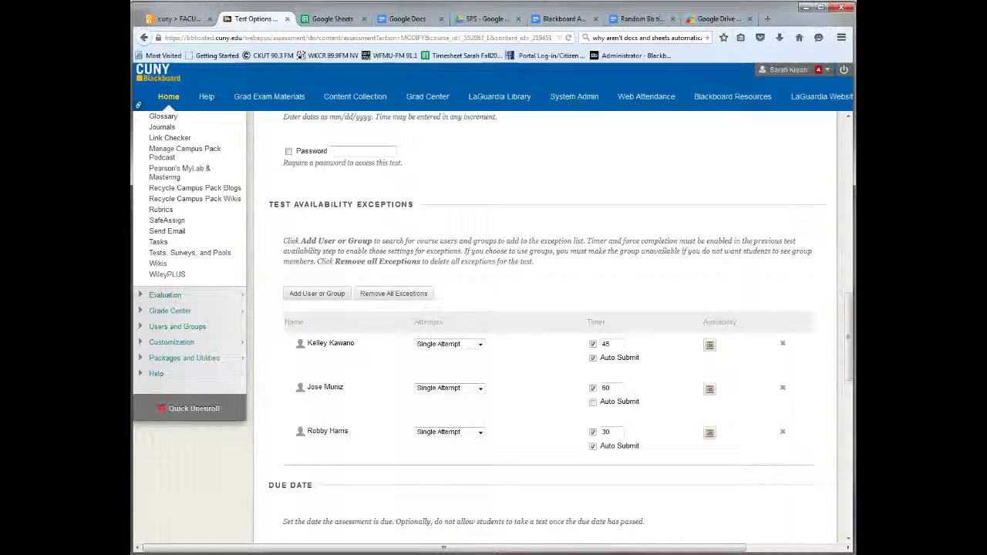
# Delete the third student's availability exception and submit the test options
pyautogui.click(782, 432)
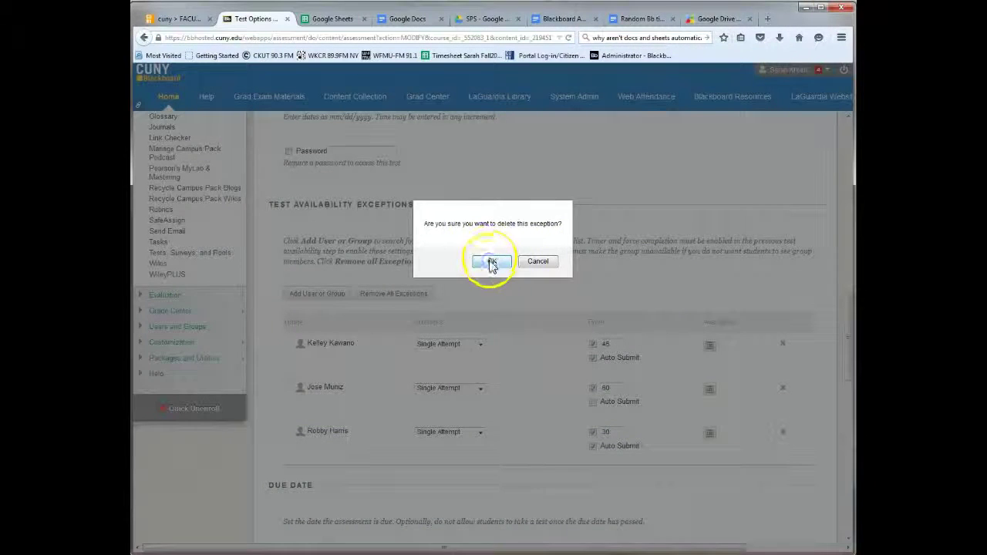
pyautogui.click(488, 263)
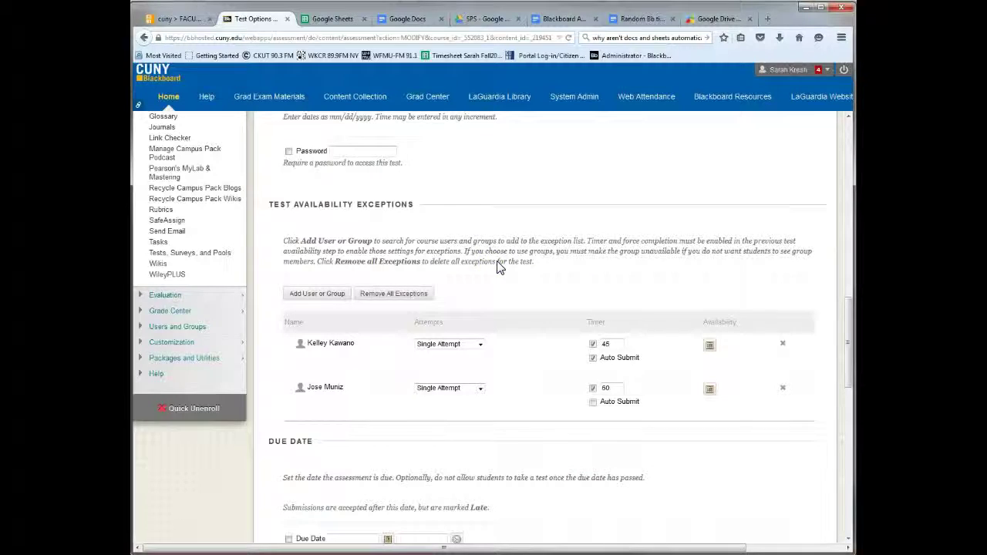
pyautogui.scroll(-6, 763, 485)
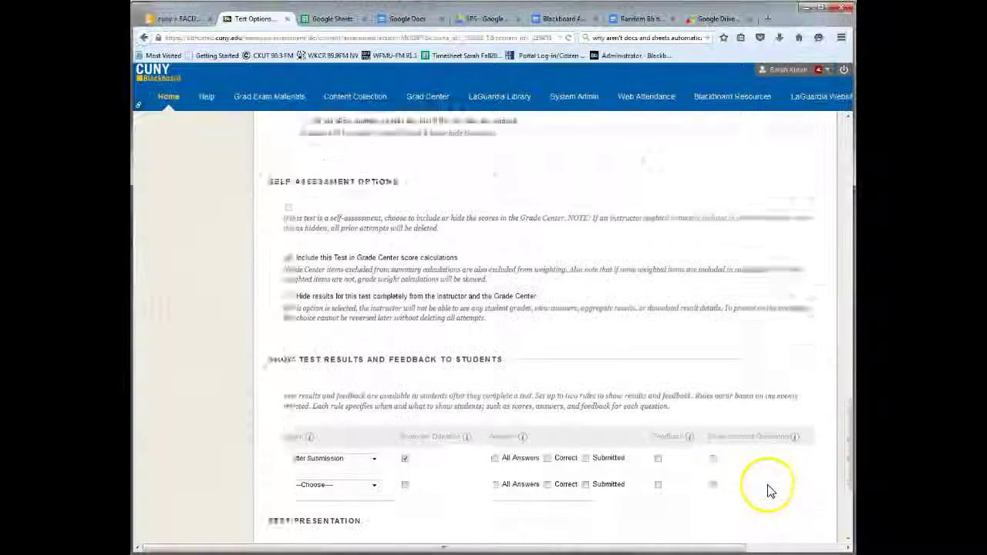
pyautogui.scroll(-3, 770, 491)
pyautogui.click(794, 515)
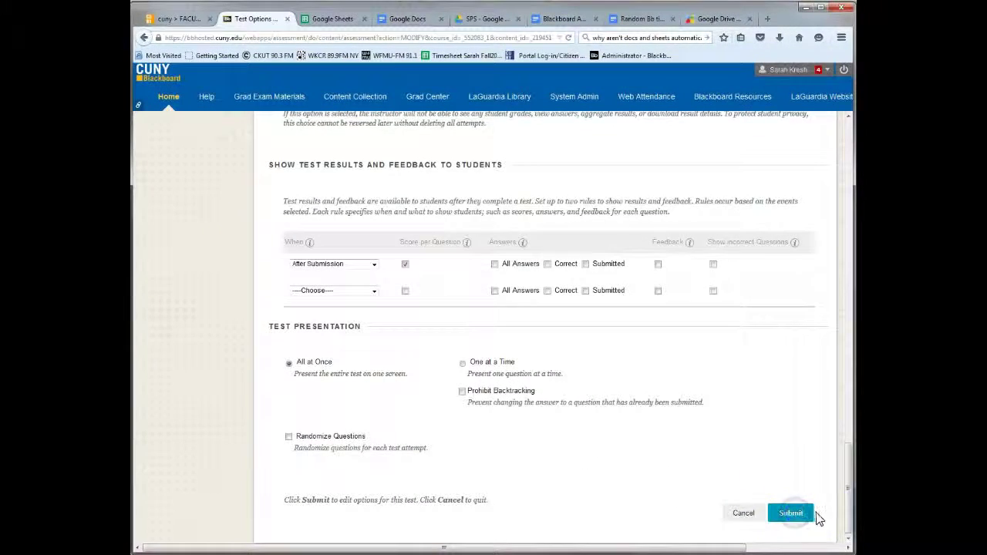